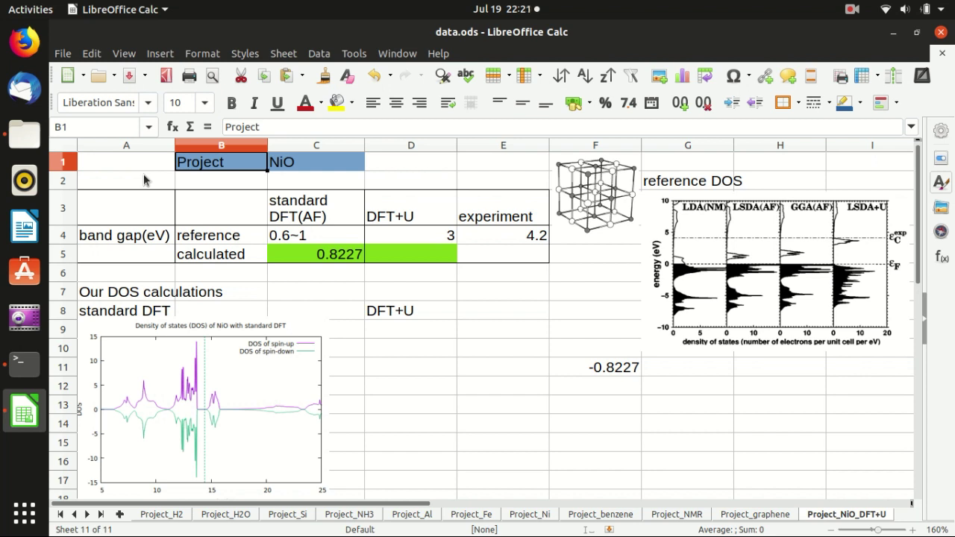
- Select the DFT+U cell D3 and bring up the 2_addU folder of NiO calculation files
{"action": "left_click", "coordinate": [398, 213]}
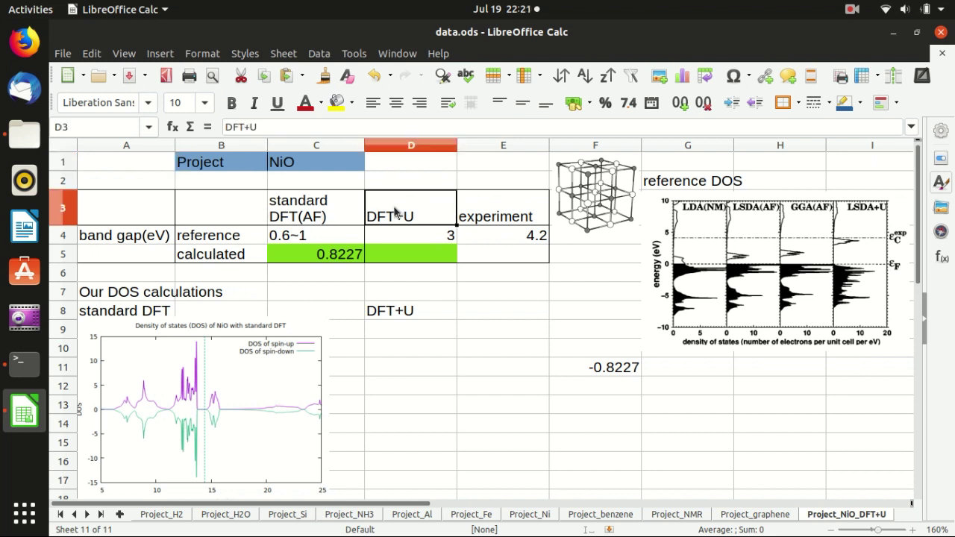
{"action": "left_click", "coordinate": [24, 135]}
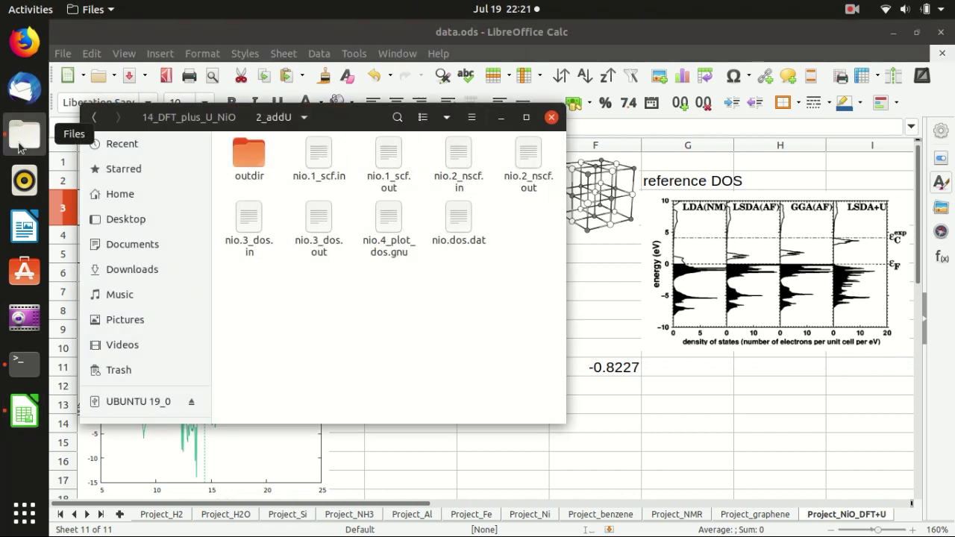
- Open nio.1_scf.in in Text Editor and highlight the lda_plus_u = .true. setting
{"action": "double_click", "coordinate": [320, 156]}
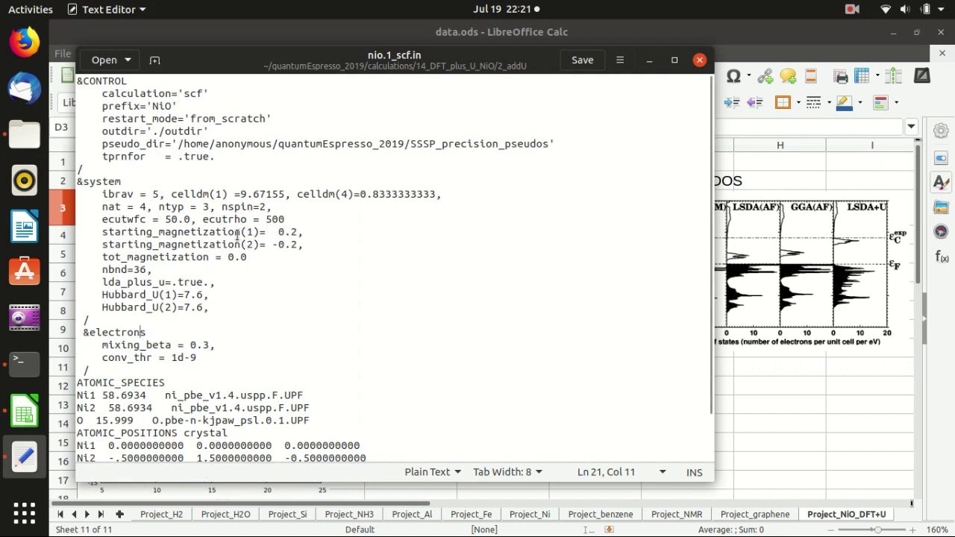
{"action": "left_click", "coordinate": [214, 307]}
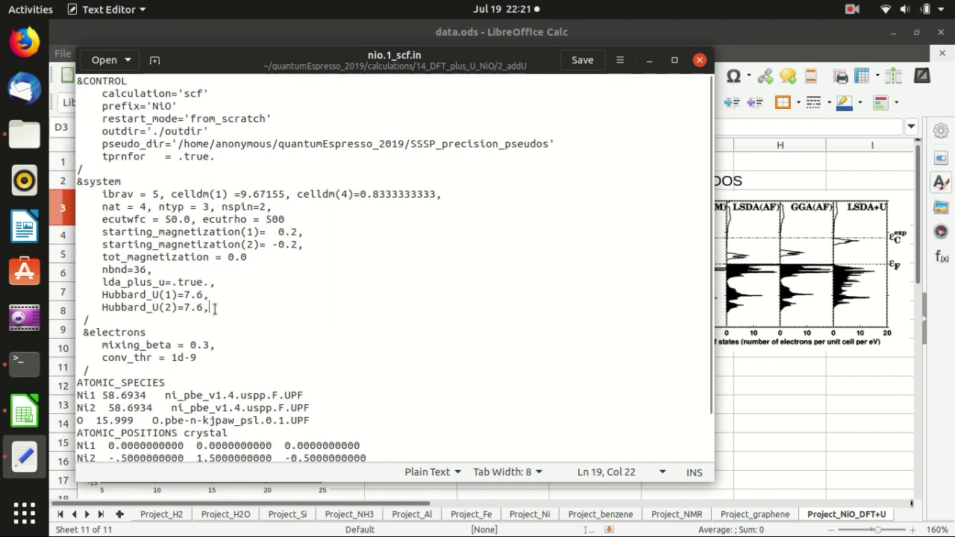
{"action": "left_click_drag", "start_coordinate": [214, 308], "coordinate": [102, 282]}
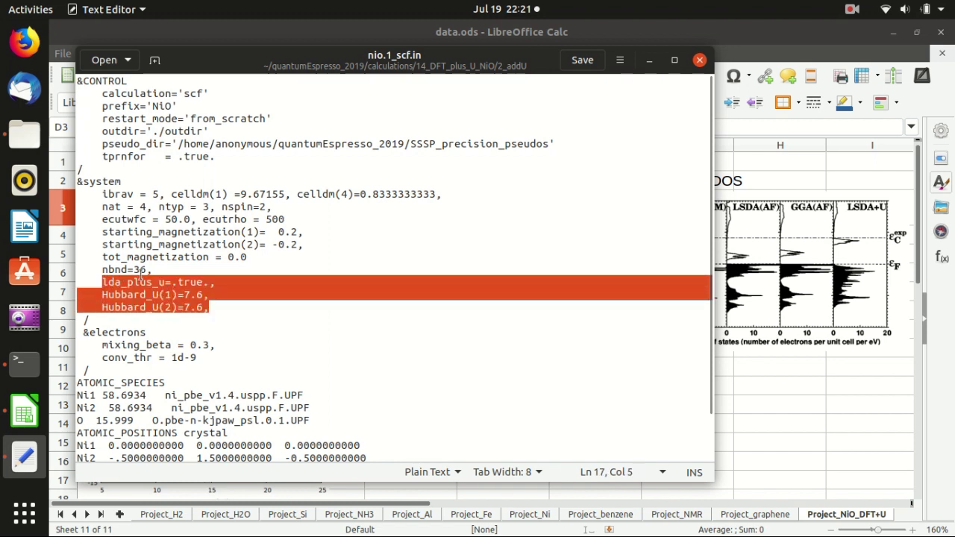
{"action": "left_click", "coordinate": [130, 283]}
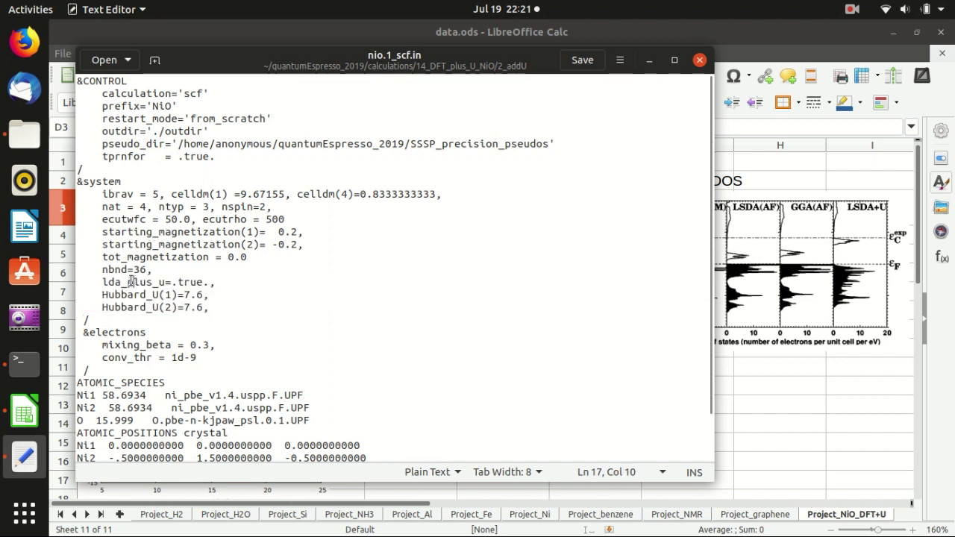
{"action": "double_click", "coordinate": [149, 283]}
{"action": "double_click", "coordinate": [193, 281]}
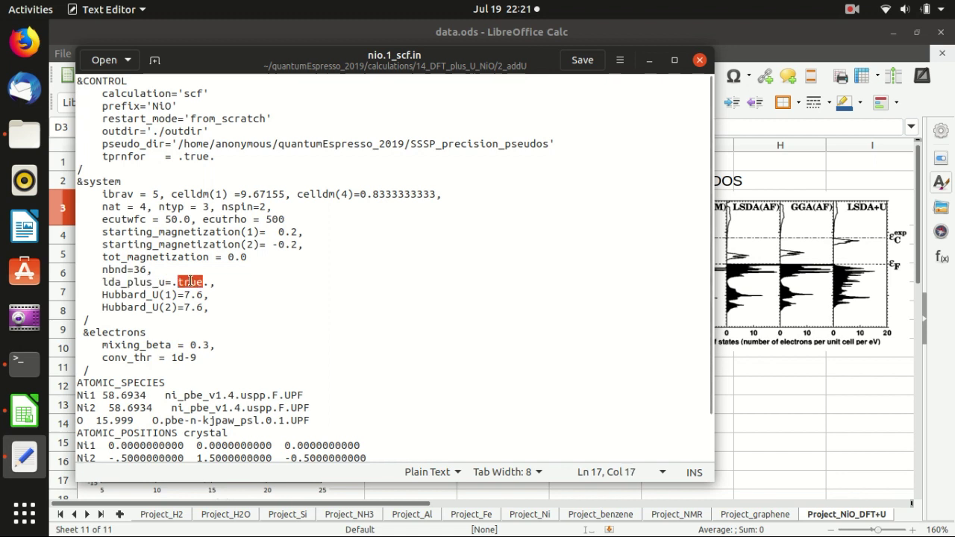
- Highlight the Hubbard_U(1) and Hubbard_U(2) keywords and species index on lines 18–19
{"action": "left_click", "coordinate": [140, 295]}
{"action": "double_click", "coordinate": [128, 295]}
{"action": "left_click", "coordinate": [128, 295]}
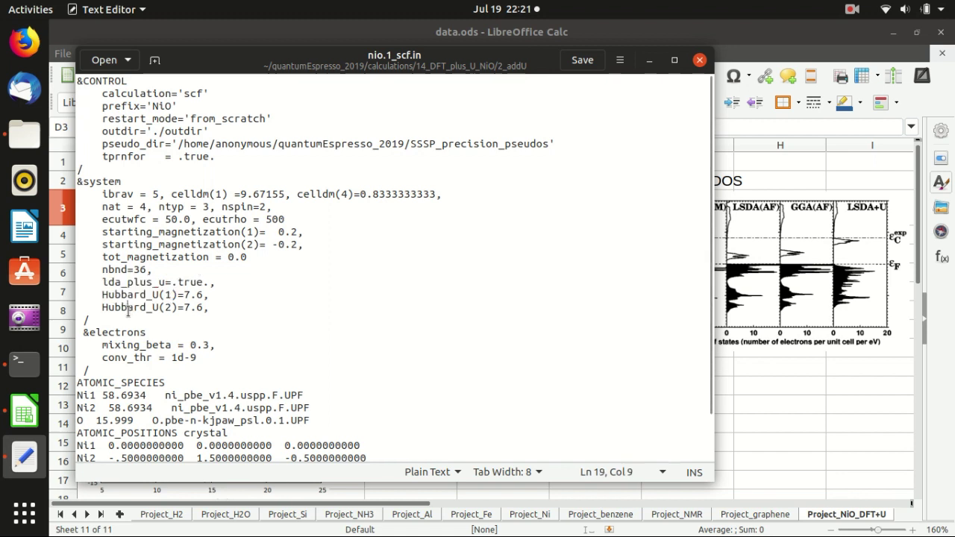
{"action": "double_click", "coordinate": [129, 308]}
{"action": "left_click", "coordinate": [128, 296]}
{"action": "double_click", "coordinate": [128, 295]}
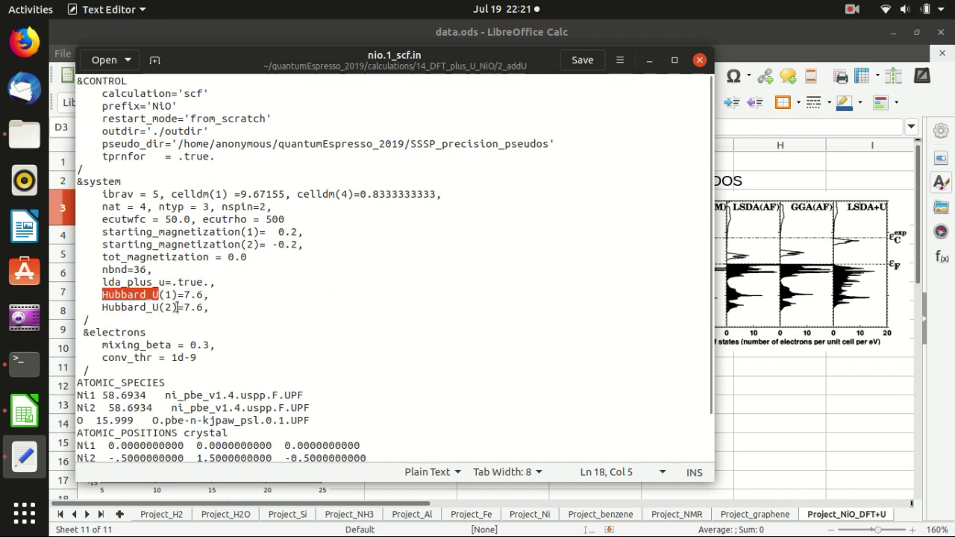
{"action": "left_click_drag", "start_coordinate": [171, 296], "coordinate": [166, 309]}
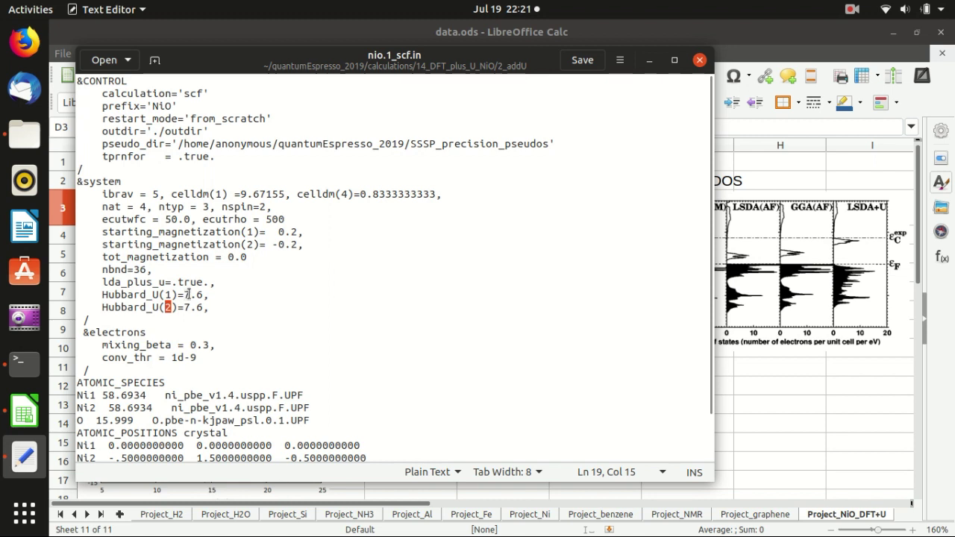
{"action": "left_click", "coordinate": [205, 295]}
{"action": "scroll", "coordinate": [203, 295], "scroll_direction": "down", "scroll_amount": 2}
- Highlight Ni1/Ni2 and both 7.6 Hubbard_U values, then close nio.1_scf.in
{"action": "left_click_drag", "start_coordinate": [95, 343], "coordinate": [73, 357]}
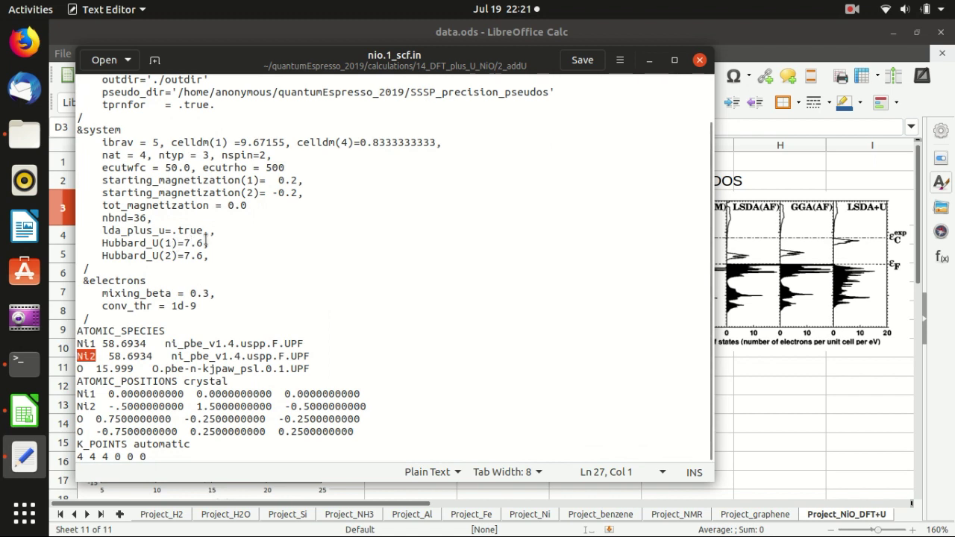
{"action": "left_click_drag", "start_coordinate": [203, 243], "coordinate": [183, 244]}
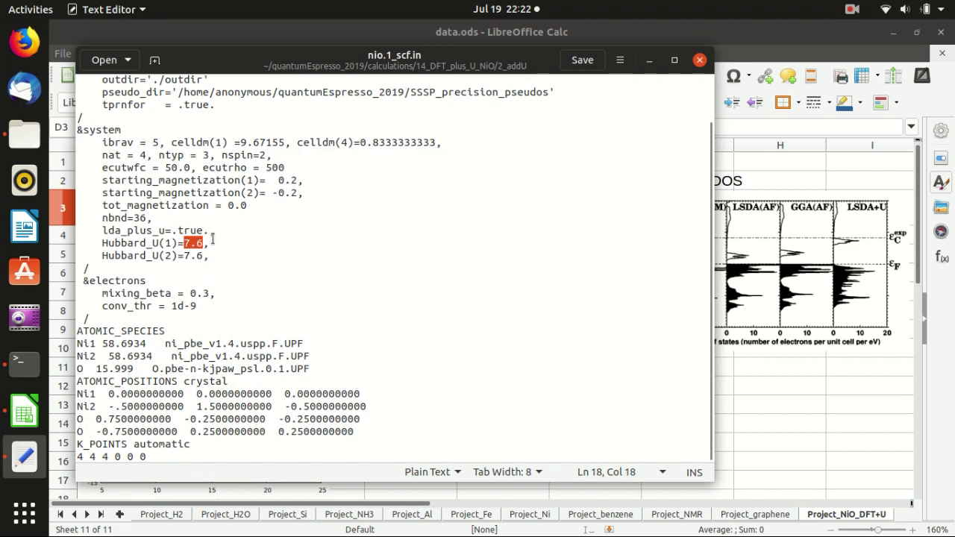
{"action": "mouse_move", "coordinate": [200, 258]}
{"action": "left_mouse_down"}
{"action": "mouse_move", "coordinate": [91, 268]}
{"action": "mouse_move", "coordinate": [185, 259]}
{"action": "left_mouse_up"}
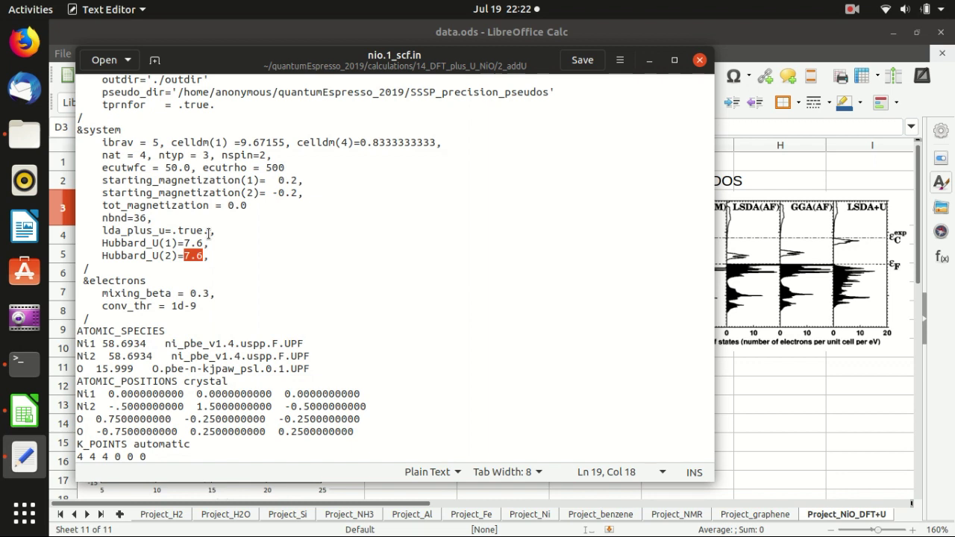
{"action": "left_click", "coordinate": [699, 61]}
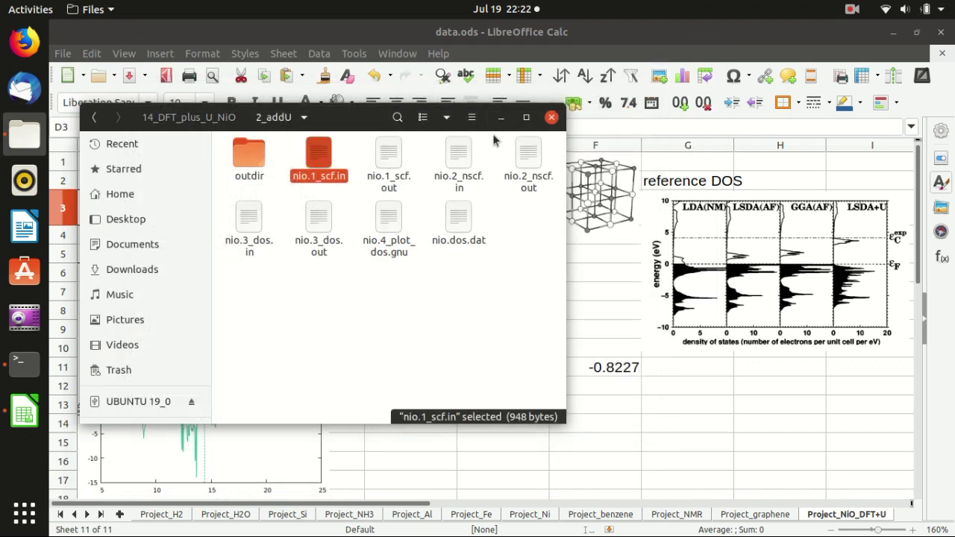
{"action": "left_click", "coordinate": [457, 155]}
{"action": "double_click", "coordinate": [456, 155]}
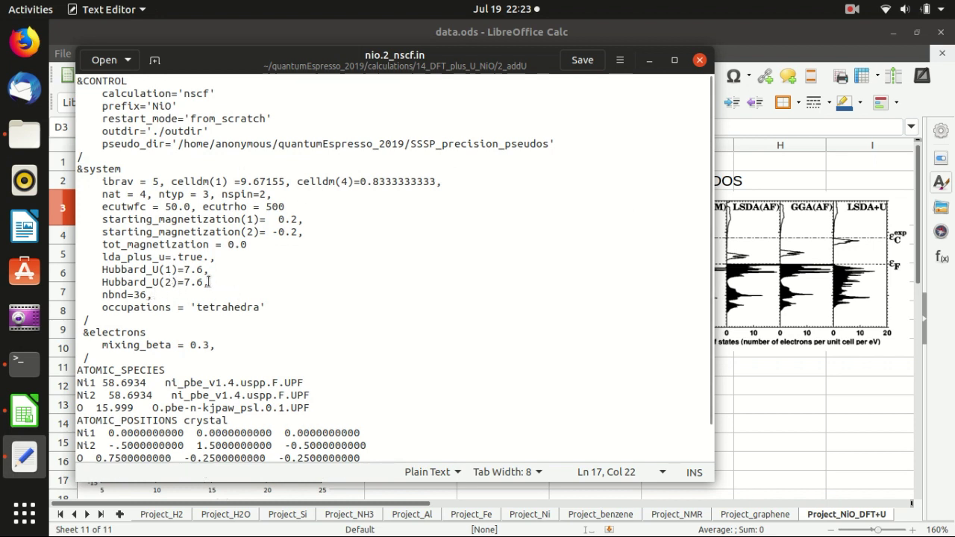
{"action": "left_click_drag", "start_coordinate": [209, 281], "coordinate": [103, 254]}
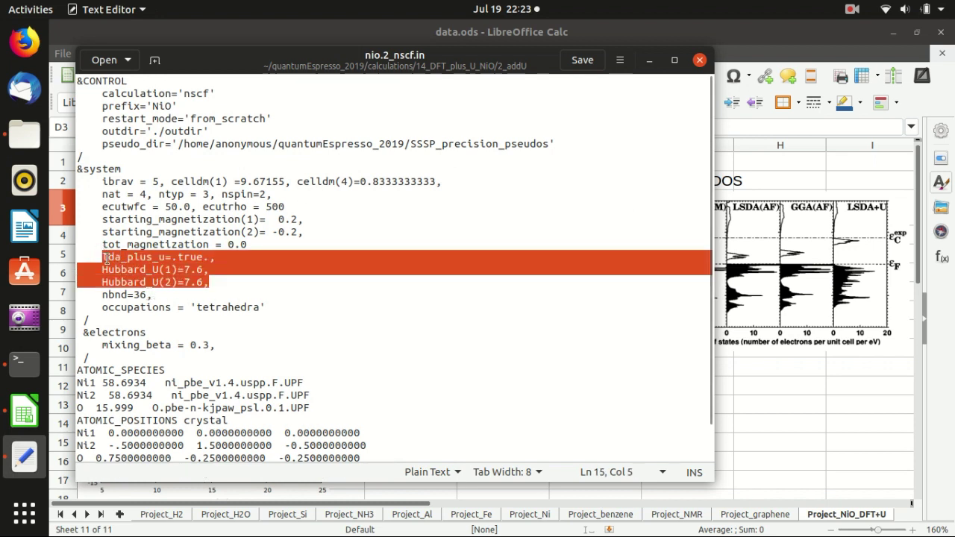
{"action": "scroll", "coordinate": [142, 244], "scroll_direction": "down", "scroll_amount": 1}
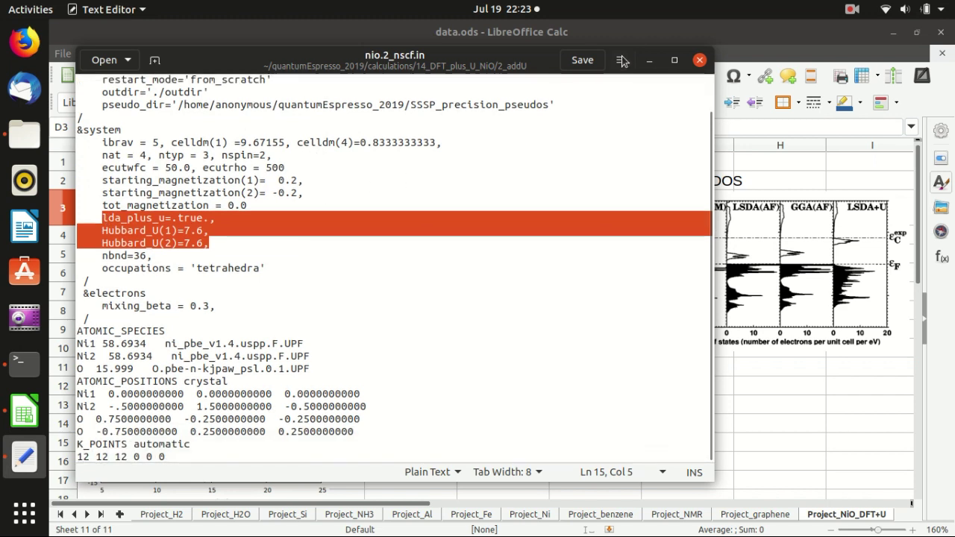
{"action": "left_click", "coordinate": [700, 61]}
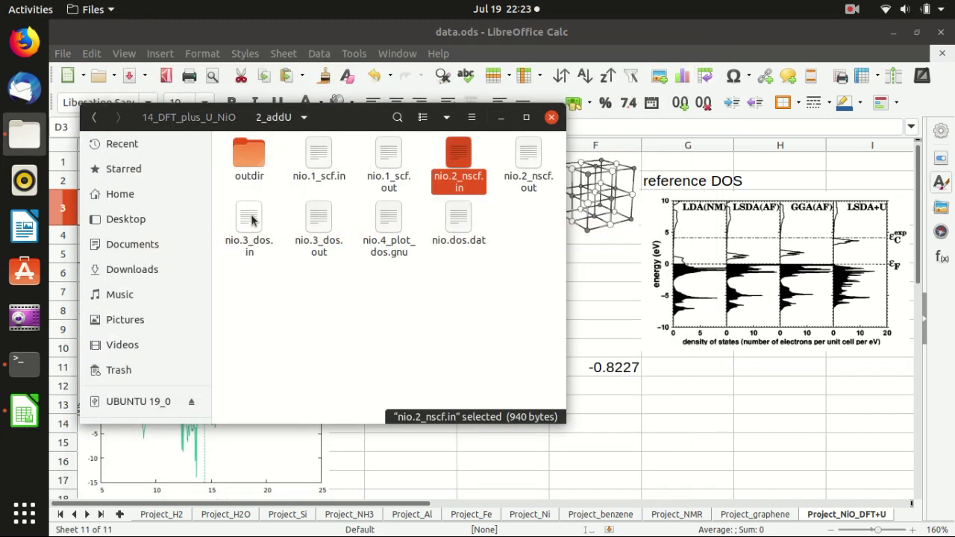
{"action": "double_click", "coordinate": [249, 218]}
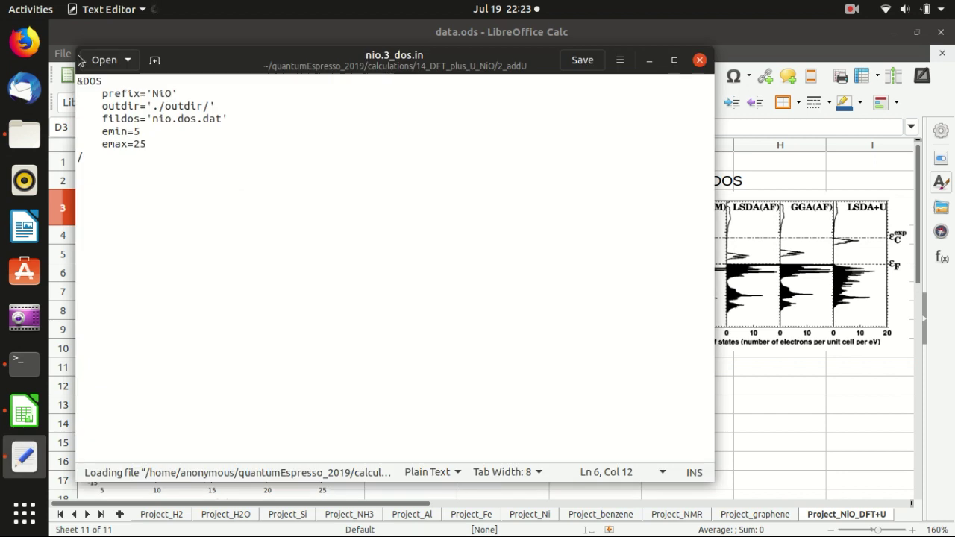
{"action": "left_click", "coordinate": [700, 60]}
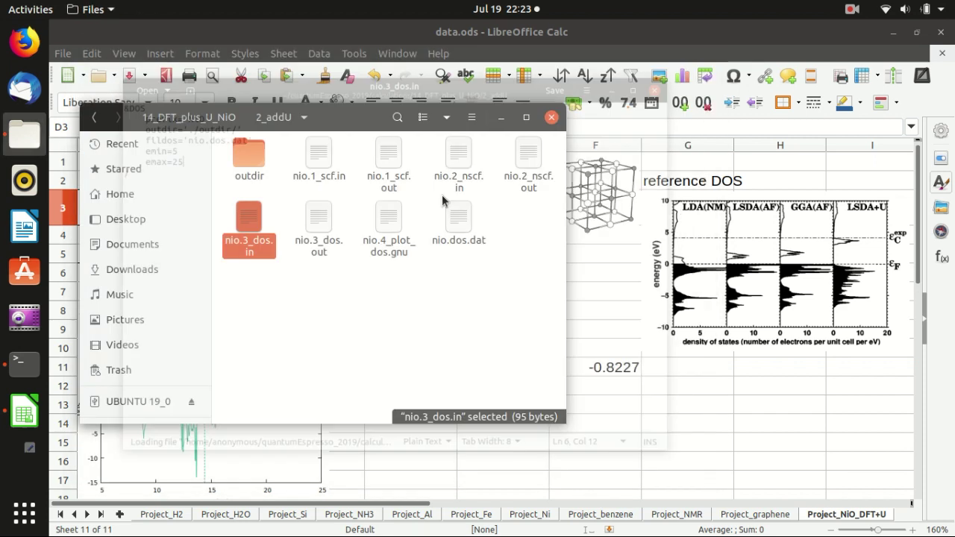
{"action": "double_click", "coordinate": [389, 220]}
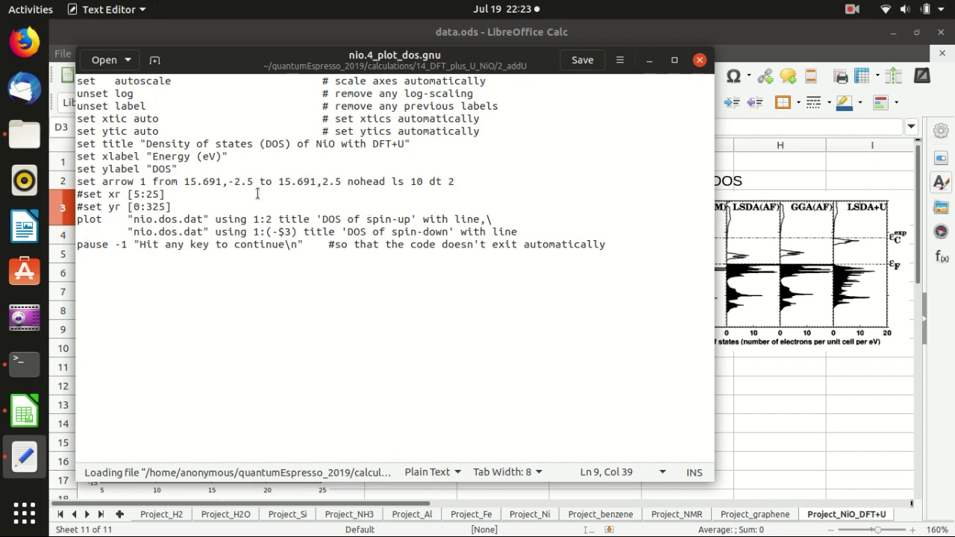
{"action": "left_click", "coordinate": [236, 196]}
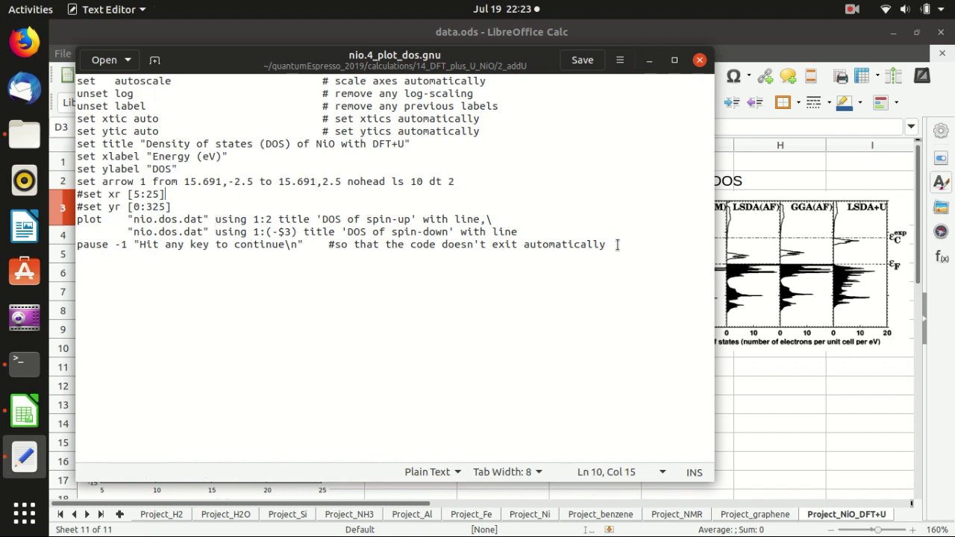
{"action": "left_click", "coordinate": [700, 61]}
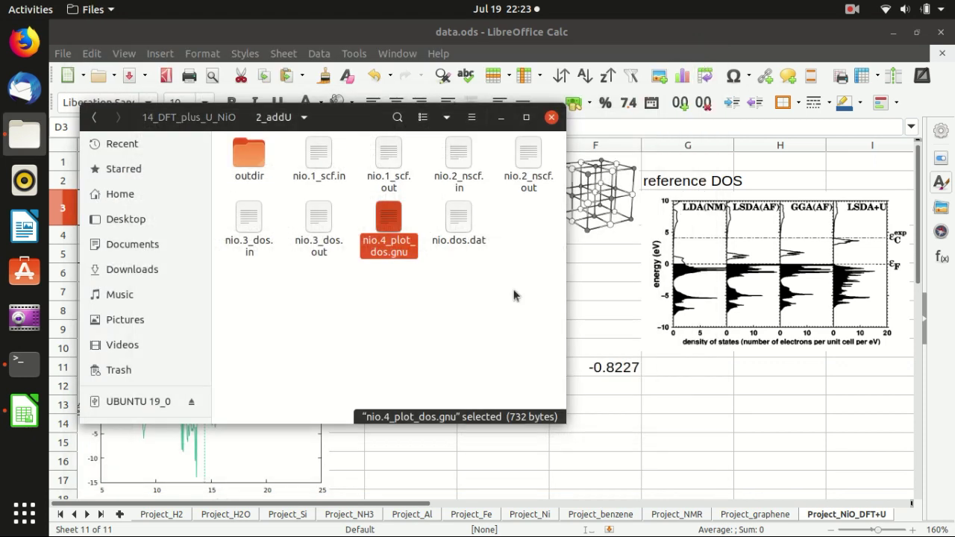
- Plot nio.4_plot_dos.gnu in gnuplot and shrink the DFT+U DOS window at full energy range
{"action": "left_click", "coordinate": [21, 362]}
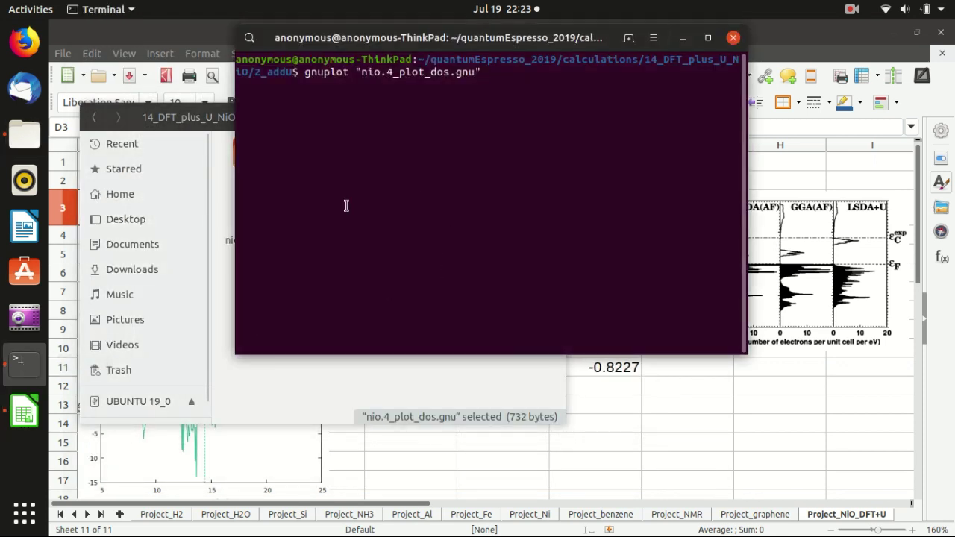
{"action": "key", "text": "Return"}
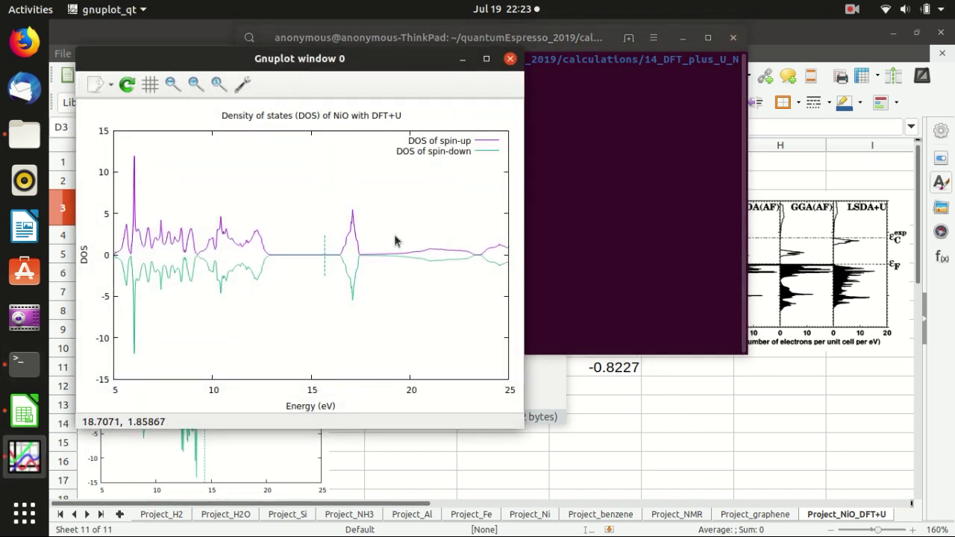
{"action": "left_click_drag", "start_coordinate": [520, 428], "coordinate": [409, 345]}
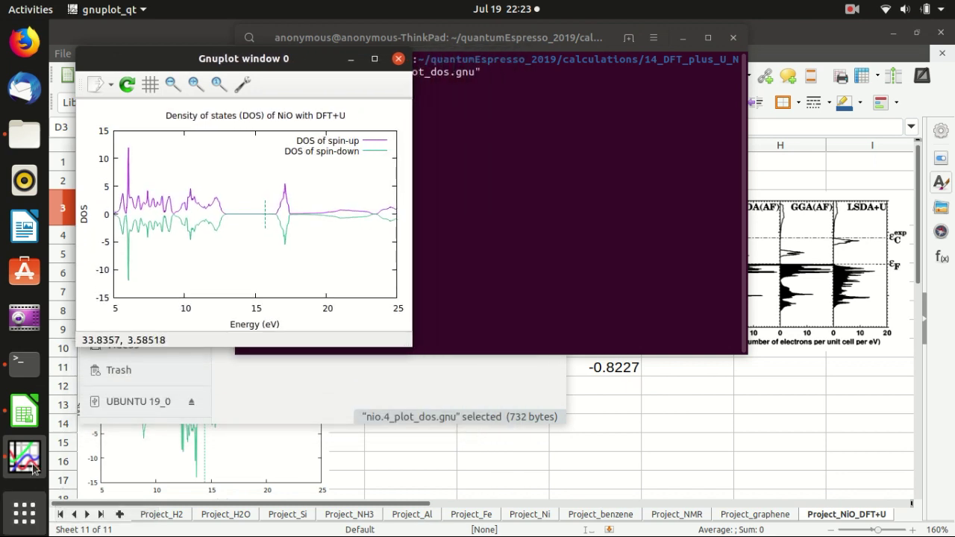
{"action": "scroll", "coordinate": [24, 512], "scroll_direction": "down", "scroll_amount": 1}
{"action": "scroll", "coordinate": [24, 512], "scroll_direction": "up", "scroll_amount": 1}
{"action": "right_click", "coordinate": [80, 109]}
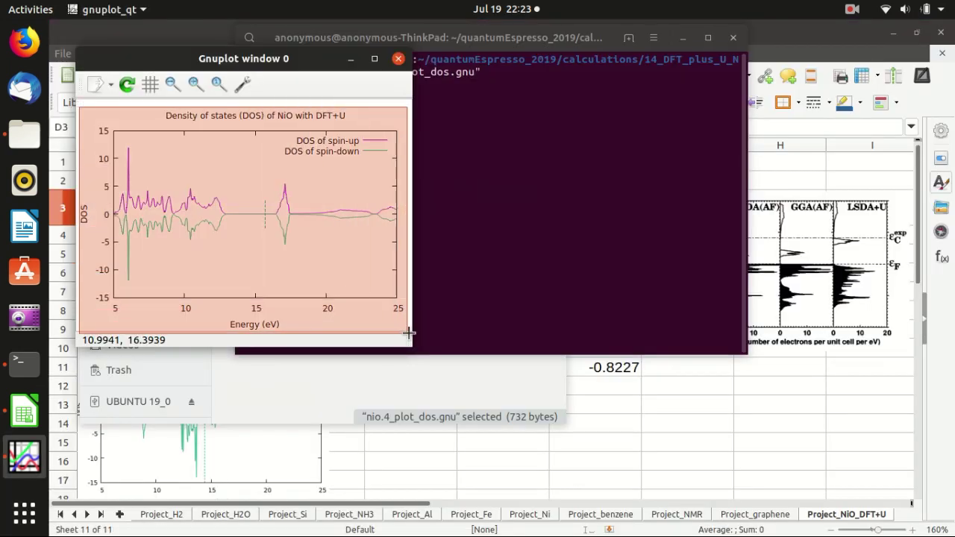
{"action": "key", "text": "Escape"}
- Screenshot the gnuplot DOS window and paste it into the sheet at cell D10
{"action": "key", "text": "alt+Print"}
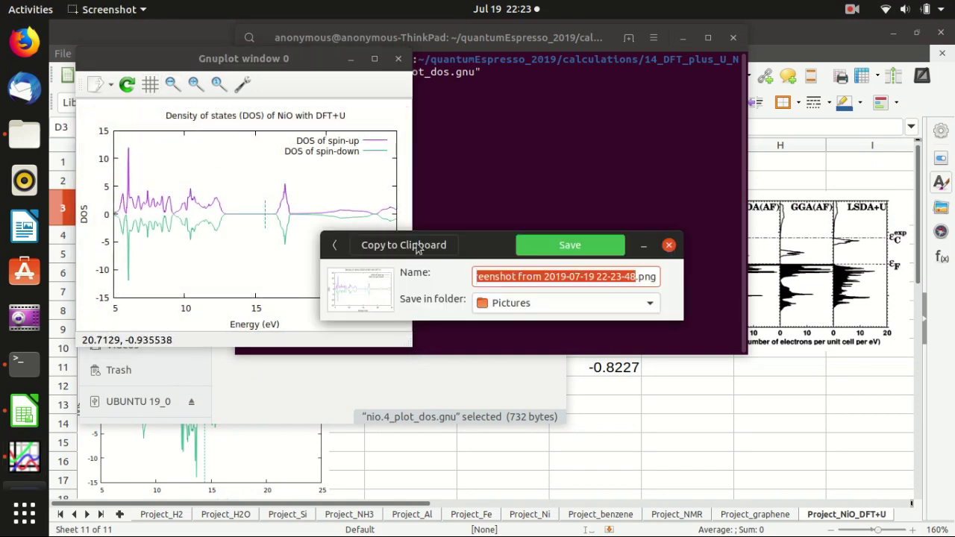
{"action": "left_click", "coordinate": [702, 456]}
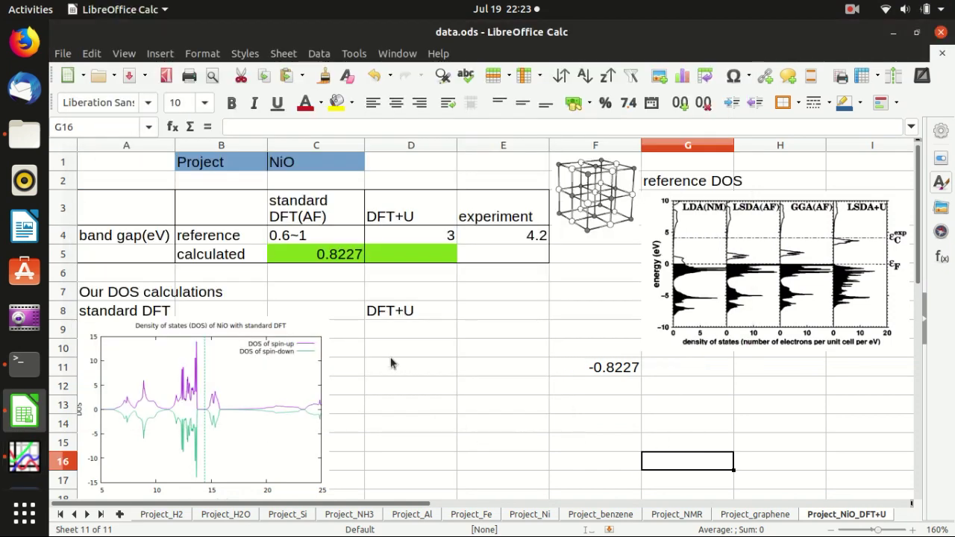
{"action": "left_click", "coordinate": [385, 343]}
{"action": "key", "text": "ctrl+v"}
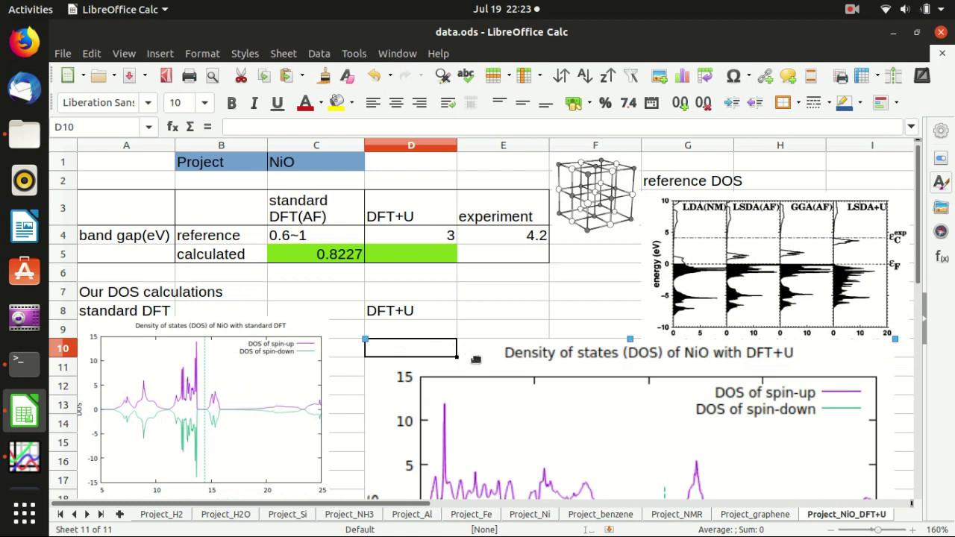
- Resize and place the pasted plot under the DFT+U label beside the standard DFT plot
{"action": "left_click_drag", "start_coordinate": [366, 339], "coordinate": [552, 463]}
{"action": "left_click_drag", "start_coordinate": [641, 485], "coordinate": [410, 327]}
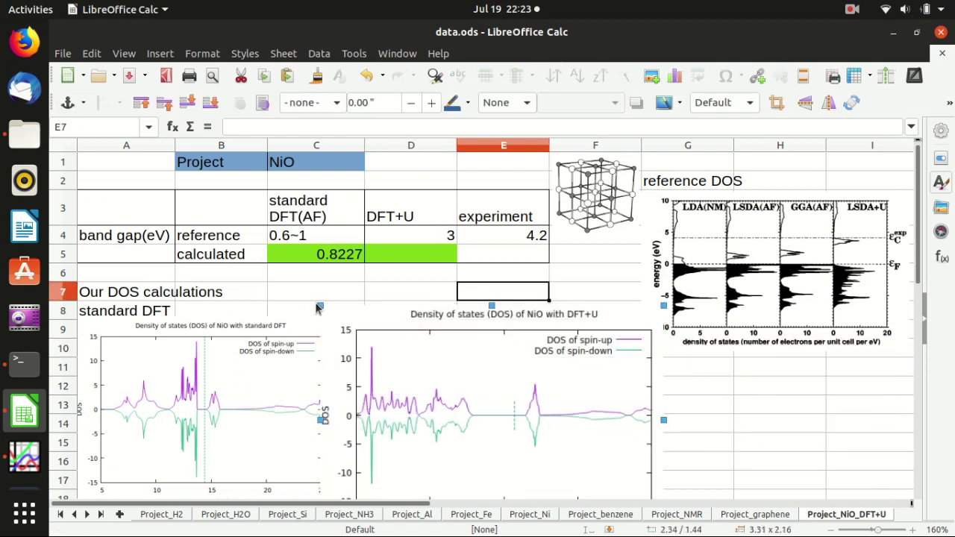
{"action": "left_click_drag", "start_coordinate": [320, 307], "coordinate": [432, 381]}
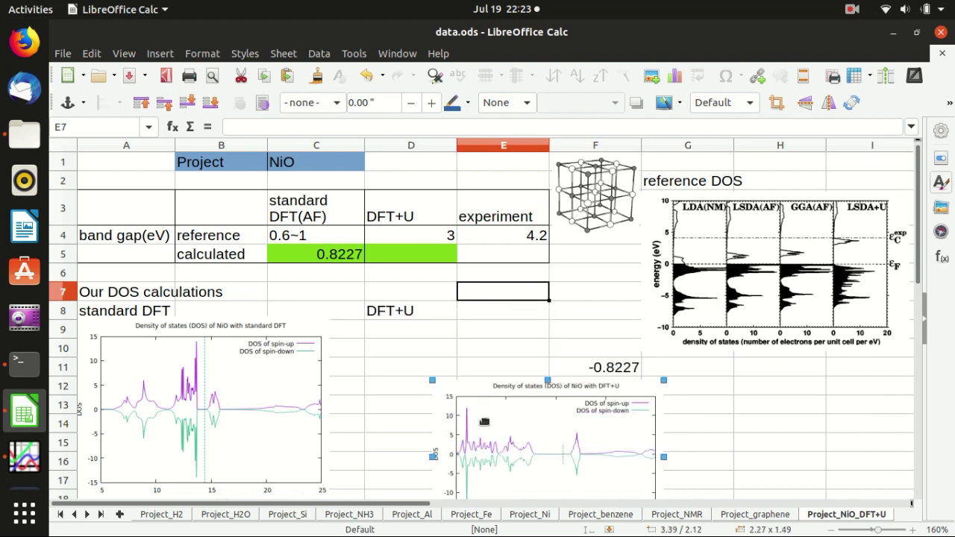
{"action": "left_click_drag", "start_coordinate": [483, 423], "coordinate": [386, 369]}
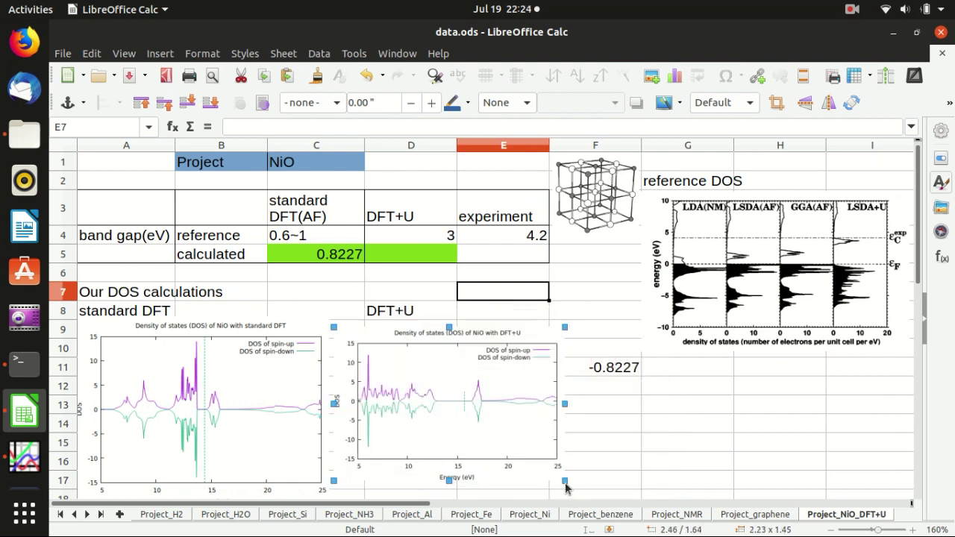
{"action": "left_click_drag", "start_coordinate": [565, 480], "coordinate": [583, 494]}
{"action": "left_click", "coordinate": [591, 442]}
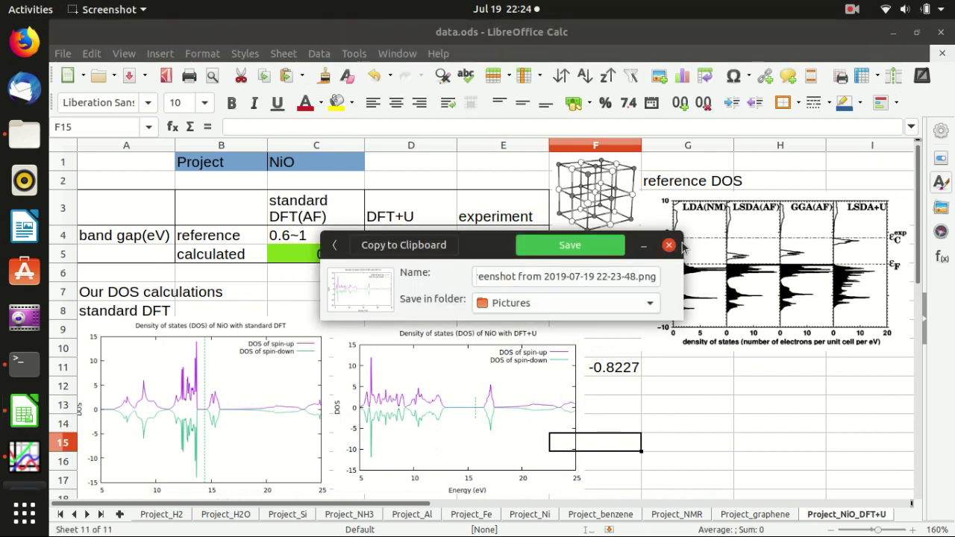
- Zoom the gnuplot DFT+U DOS onto the band gap between about 12.6 and 16.8 eV
{"action": "left_click", "coordinate": [669, 247]}
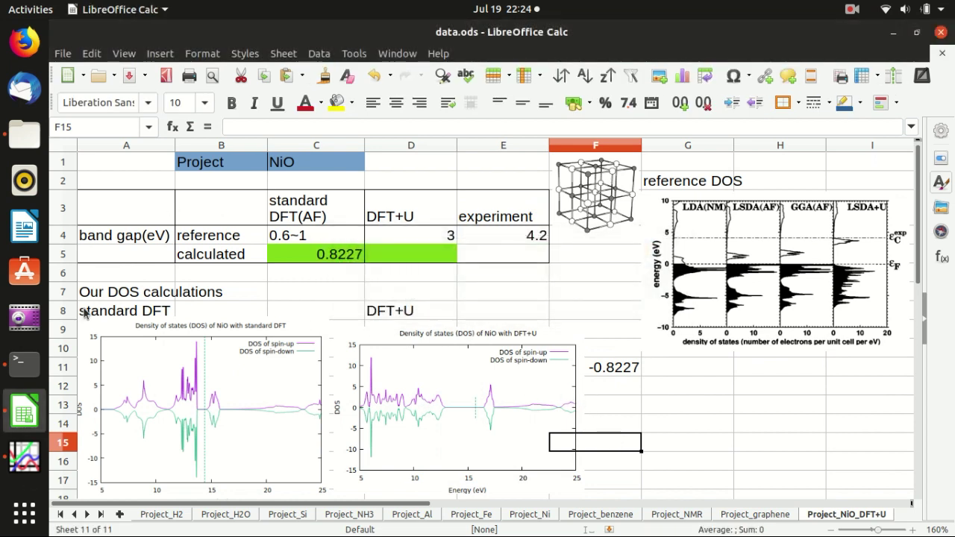
{"action": "left_click", "coordinate": [23, 467]}
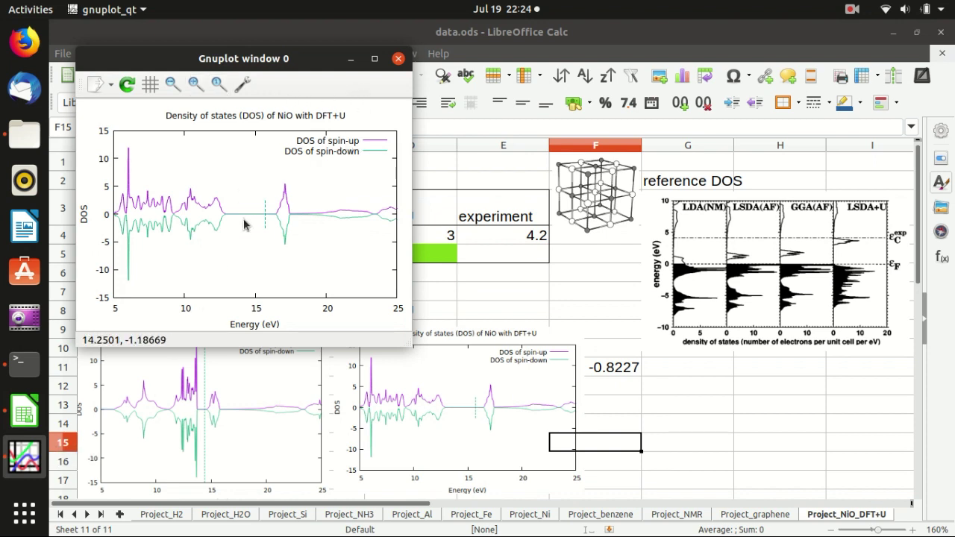
{"action": "right_click", "coordinate": [221, 205]}
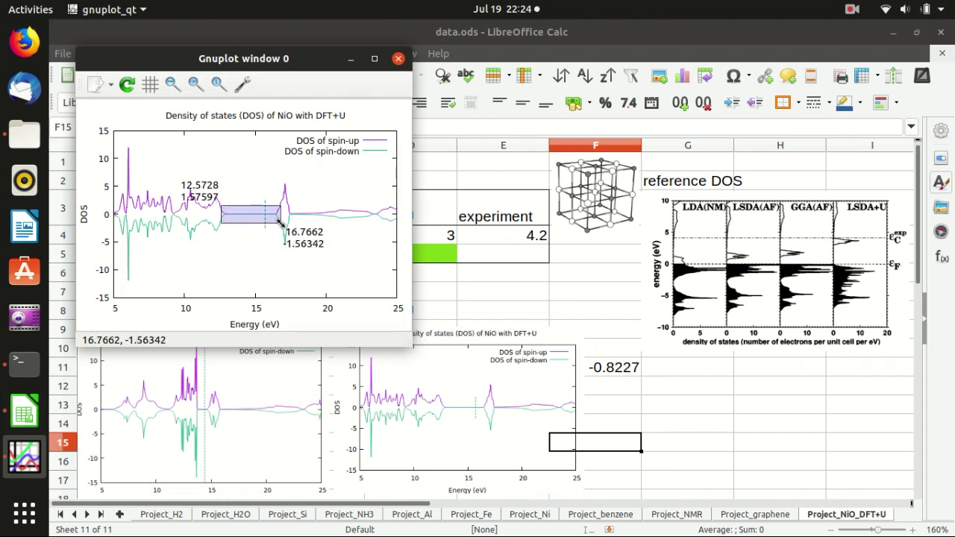
{"action": "right_click", "coordinate": [282, 224]}
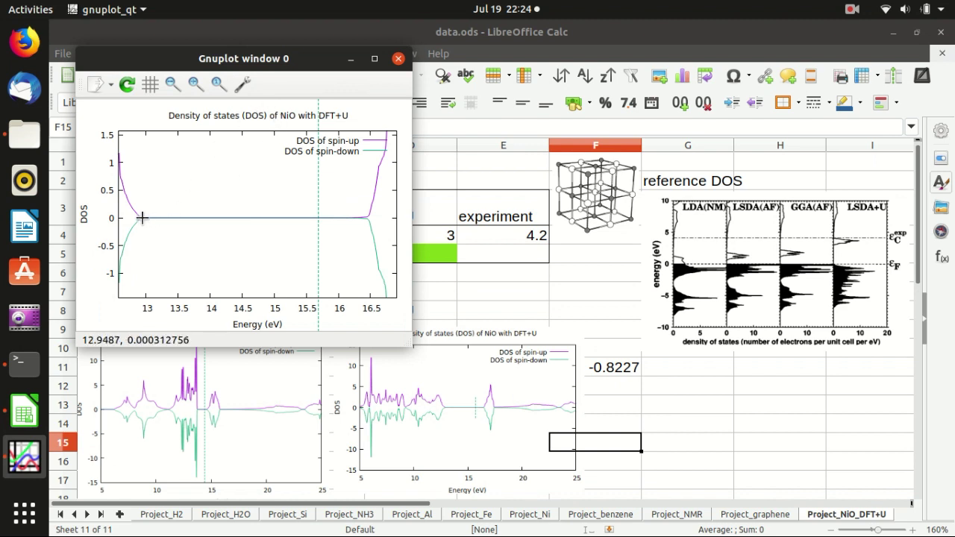
- Enter the gap formula =12.9487-16.4467 in F11, giving -3.498
{"action": "left_click", "coordinate": [597, 367]}
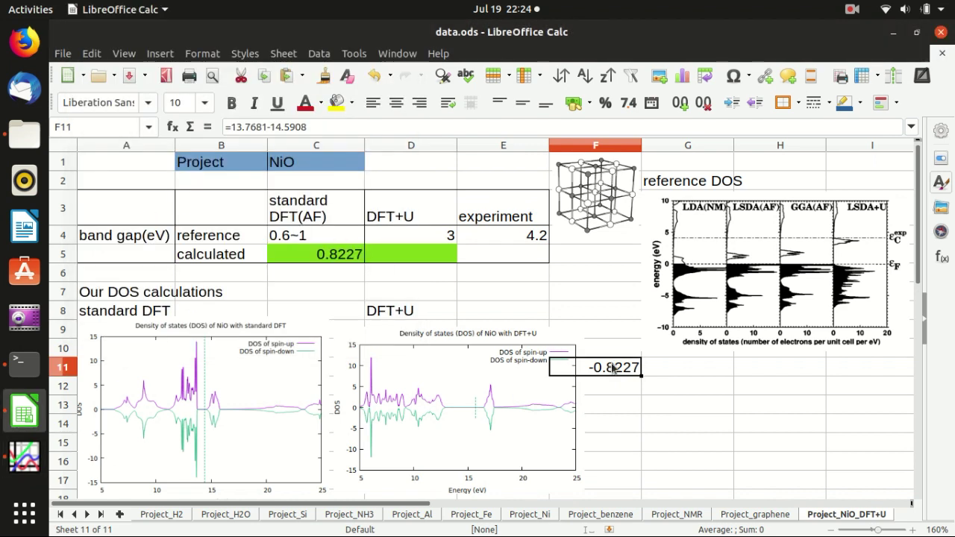
{"action": "type", "text": "11.9487"}
{"action": "key", "text": "Return"}
{"action": "key", "text": "alt+Tab"}
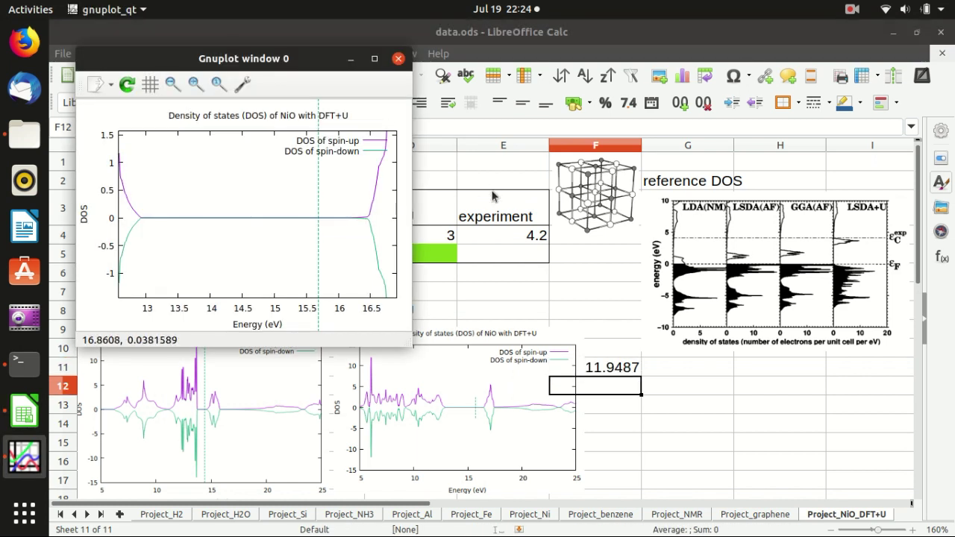
{"action": "key", "text": "alt+Tab"}
{"action": "left_click", "coordinate": [503, 161]}
{"action": "left_click", "coordinate": [612, 369]}
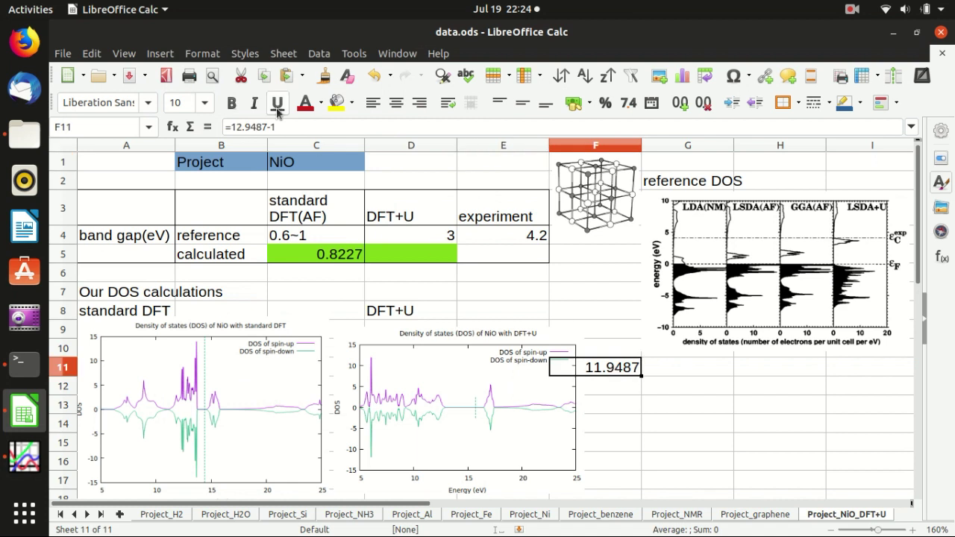
{"action": "left_click", "coordinate": [289, 127]}
{"action": "key", "text": "BackSpace"}
{"action": "type", "text": "16"}
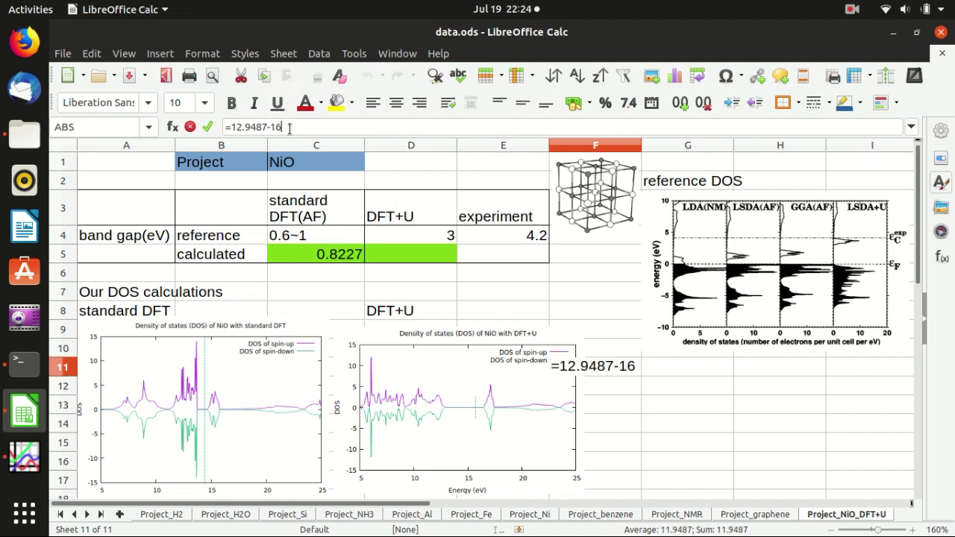
{"action": "type", "text": ".4467"}
{"action": "key", "text": "Return"}
{"action": "left_click", "coordinate": [405, 259]}
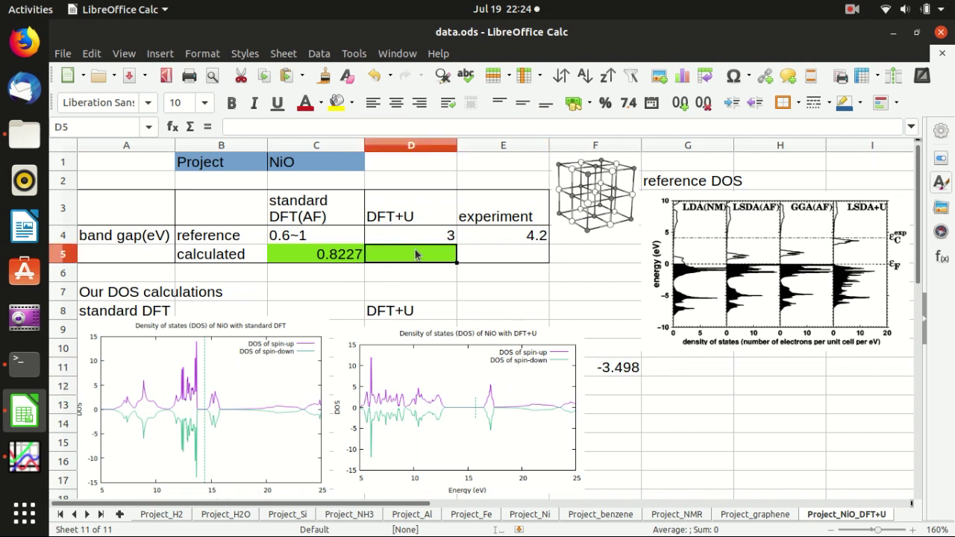
- Enter 3.498 in D5 next to the standard DFT value 0.8227
{"action": "type", "text": "3.498"}
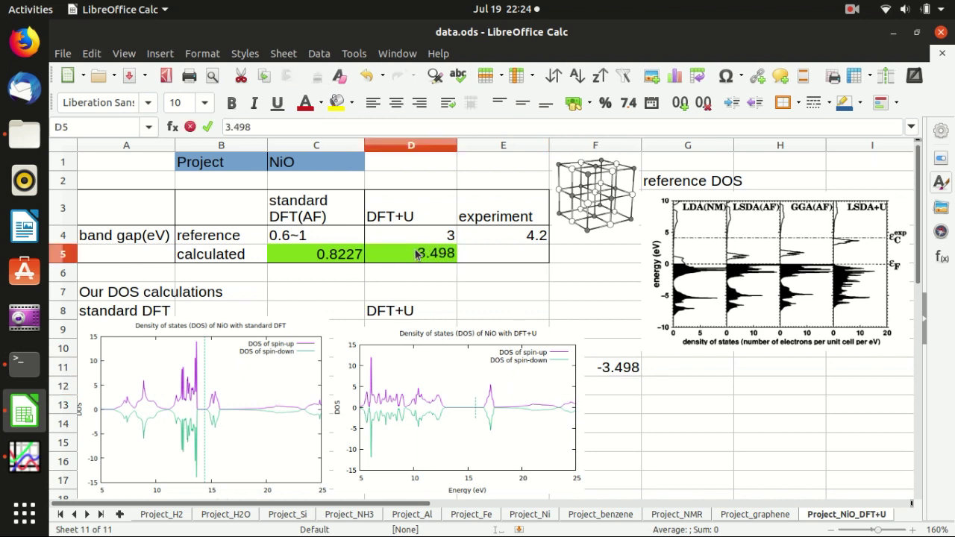
{"action": "key", "text": "Return"}
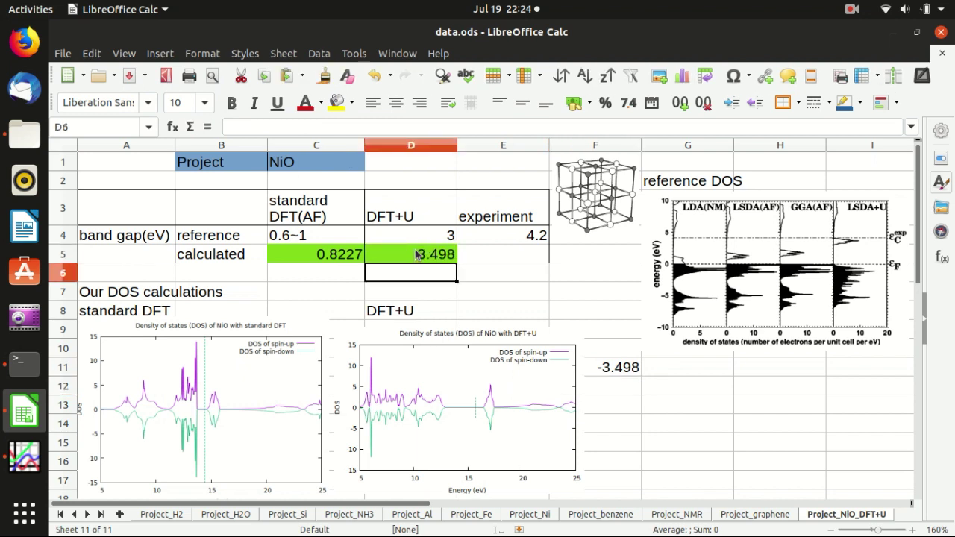
{"action": "left_click", "coordinate": [415, 255]}
{"action": "left_click", "coordinate": [299, 293]}
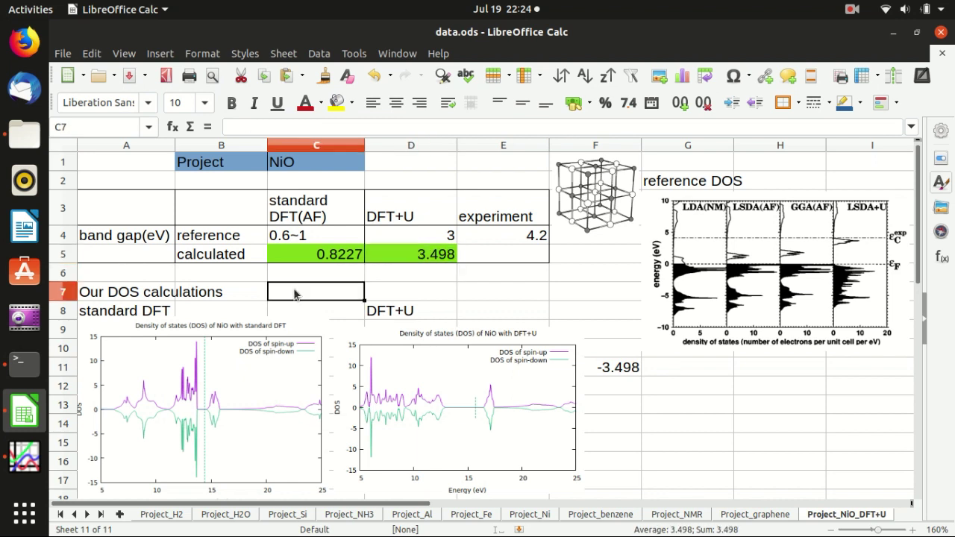
{"action": "left_click", "coordinate": [336, 256]}
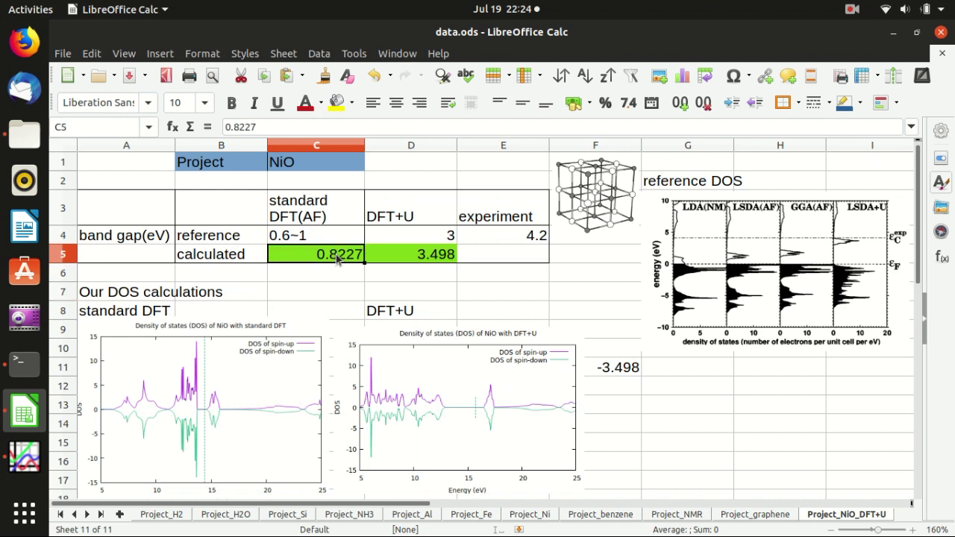
{"action": "left_click", "coordinate": [433, 256]}
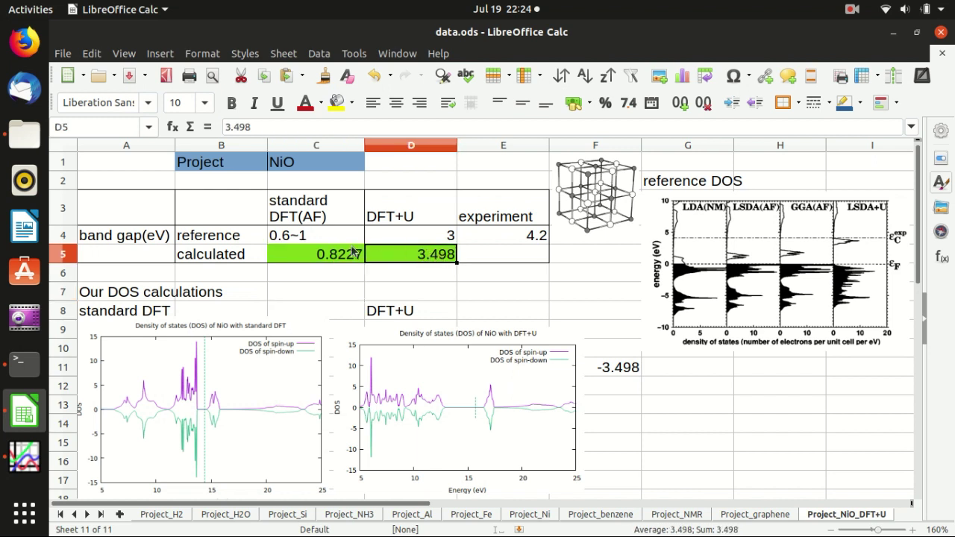
{"action": "left_click", "coordinate": [310, 255]}
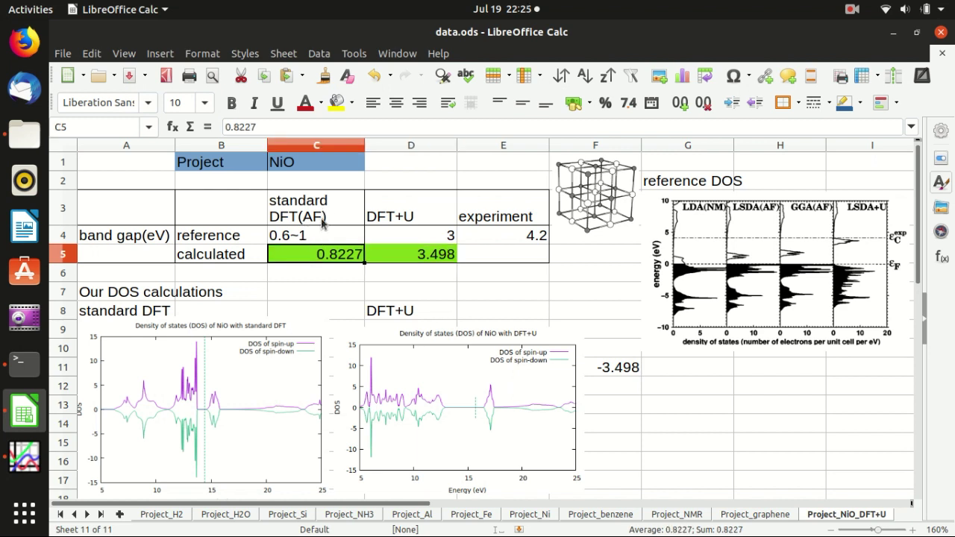
{"action": "left_click", "coordinate": [310, 238]}
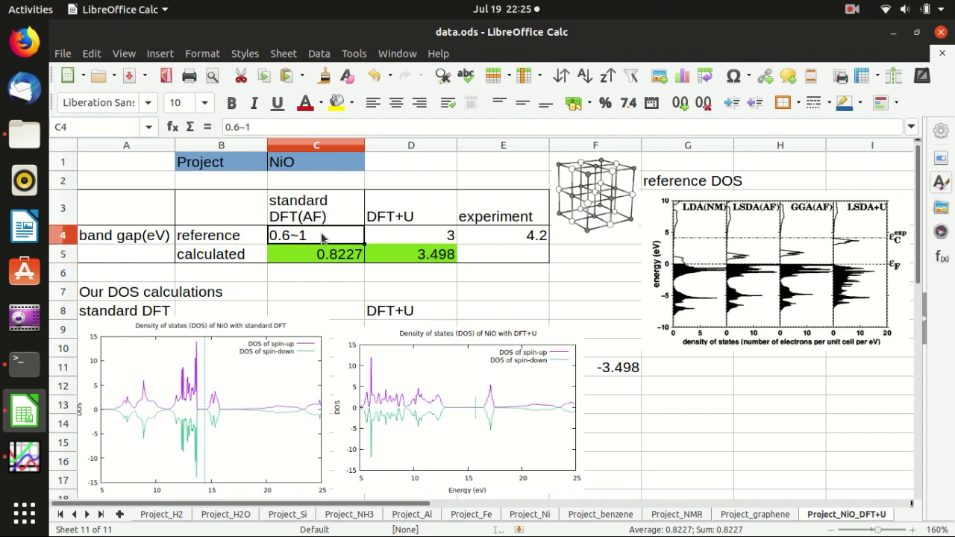
{"action": "left_click", "coordinate": [421, 236]}
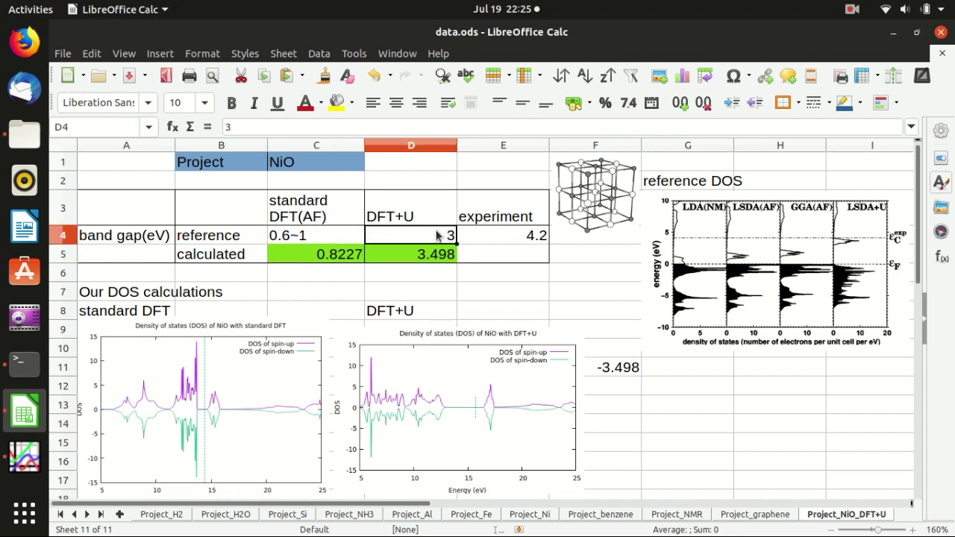
{"action": "left_click", "coordinate": [511, 238]}
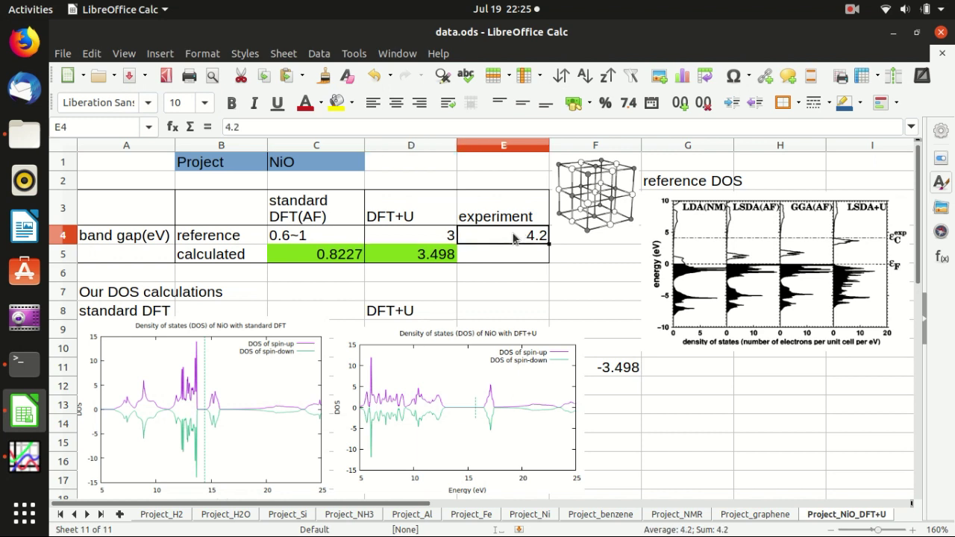
{"action": "left_click", "coordinate": [437, 255]}
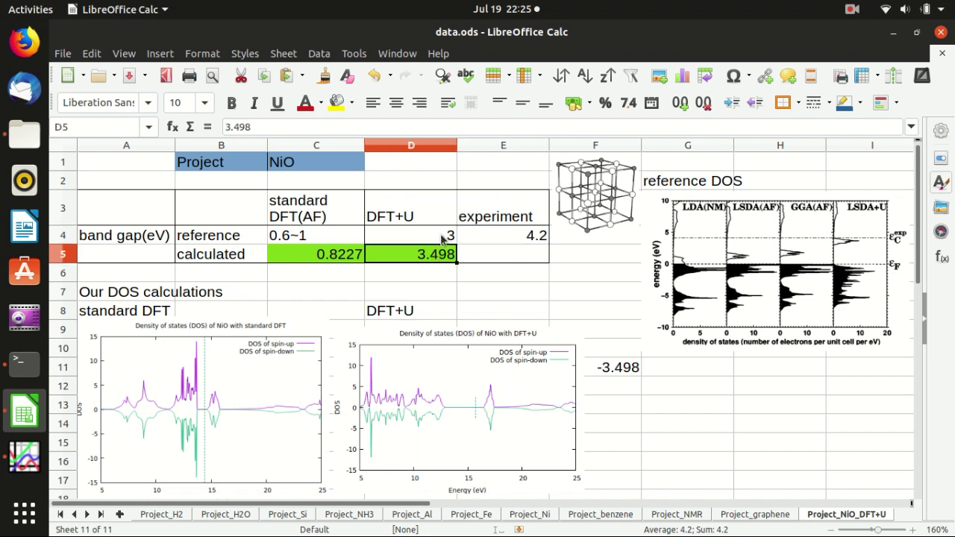
{"action": "left_click", "coordinate": [442, 237]}
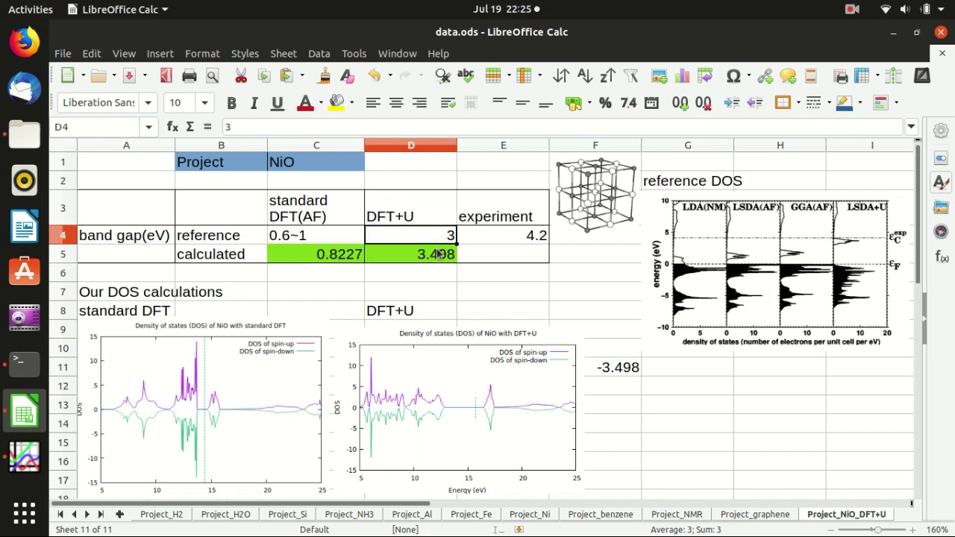